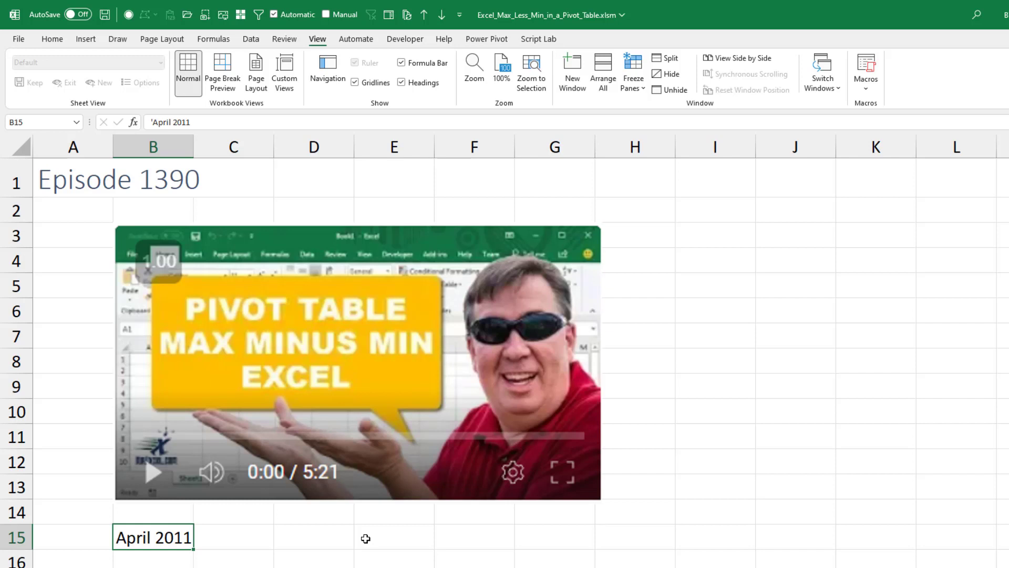
Step: Create a PivotTable on a new worksheet from the Data sheet's product, price and quantity range A1:C3103
key(ctrl+Page_Down)
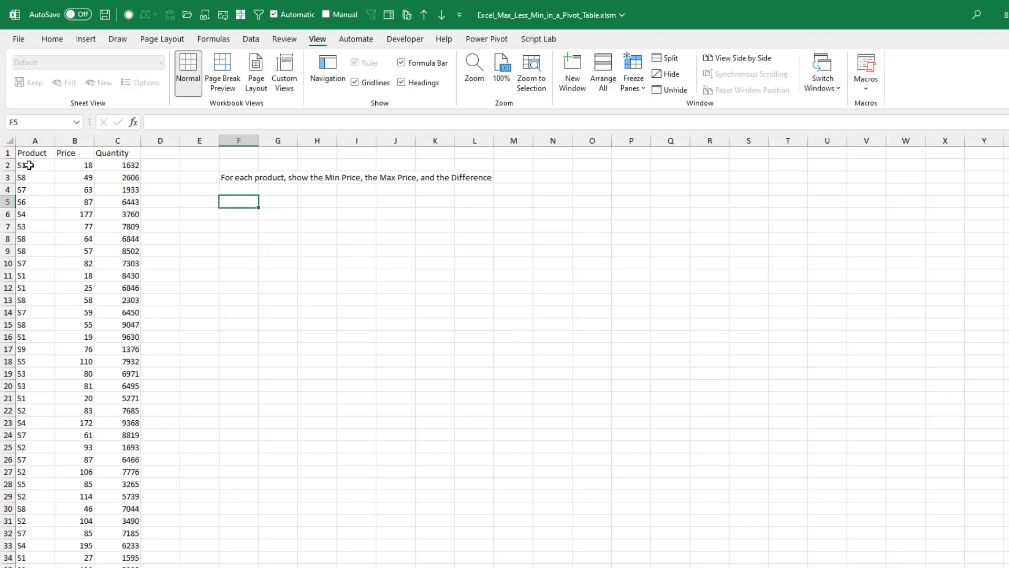
click(79, 164)
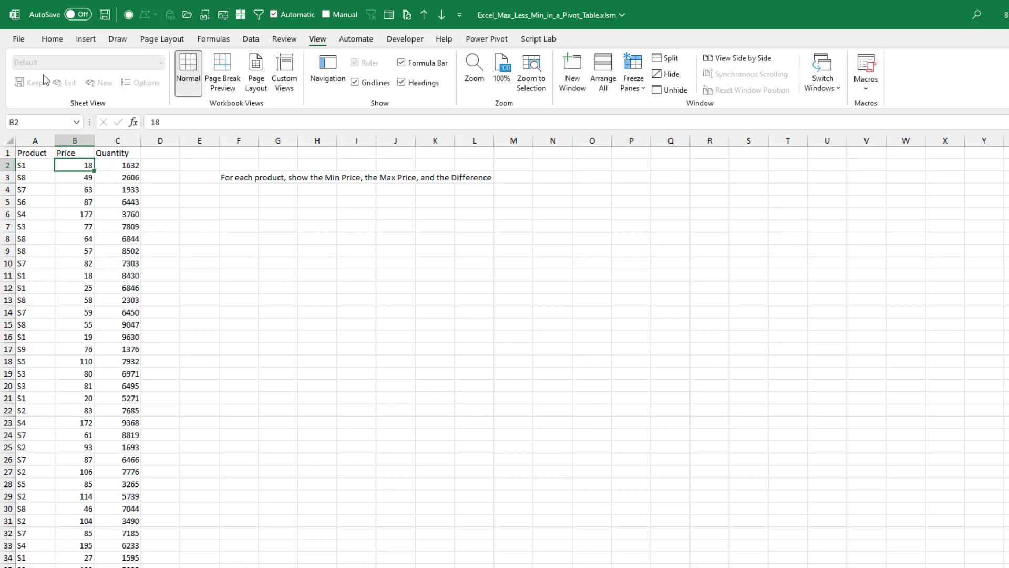
click(85, 39)
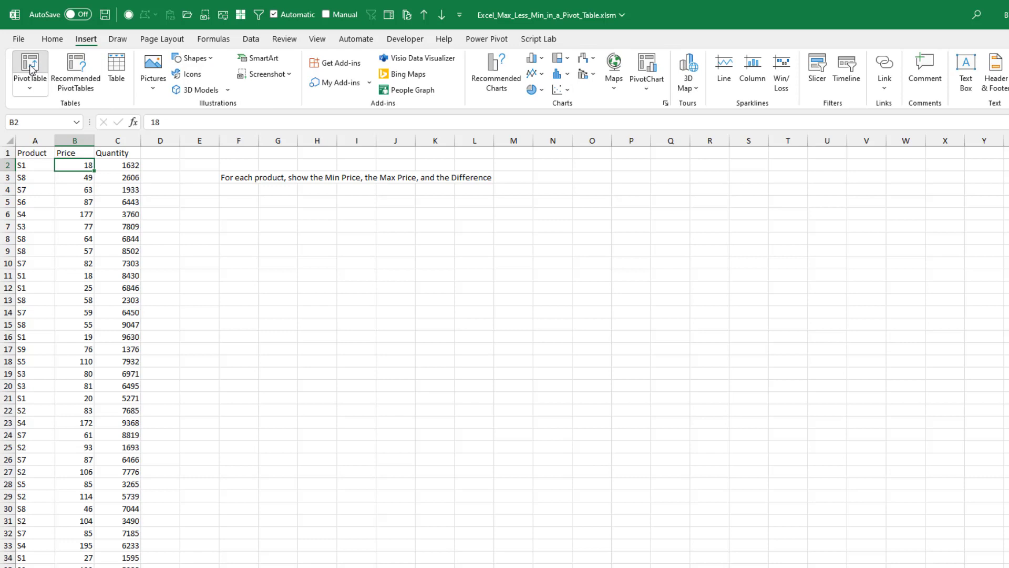
click(30, 64)
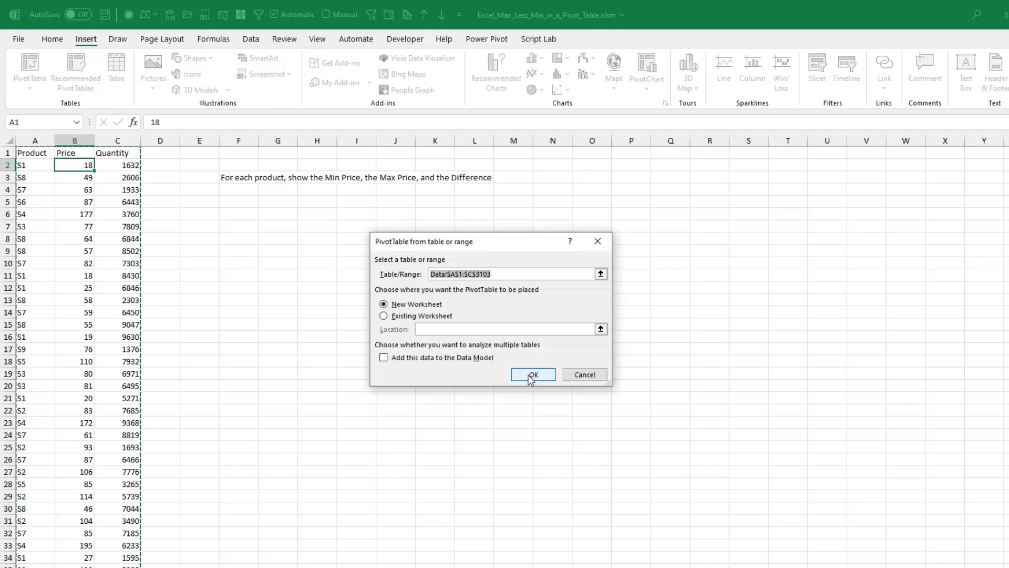
click(531, 376)
Step: Put Product in the PivotTable's rows and add the Price field twice to its values
drag(998, 220, 1008, 527)
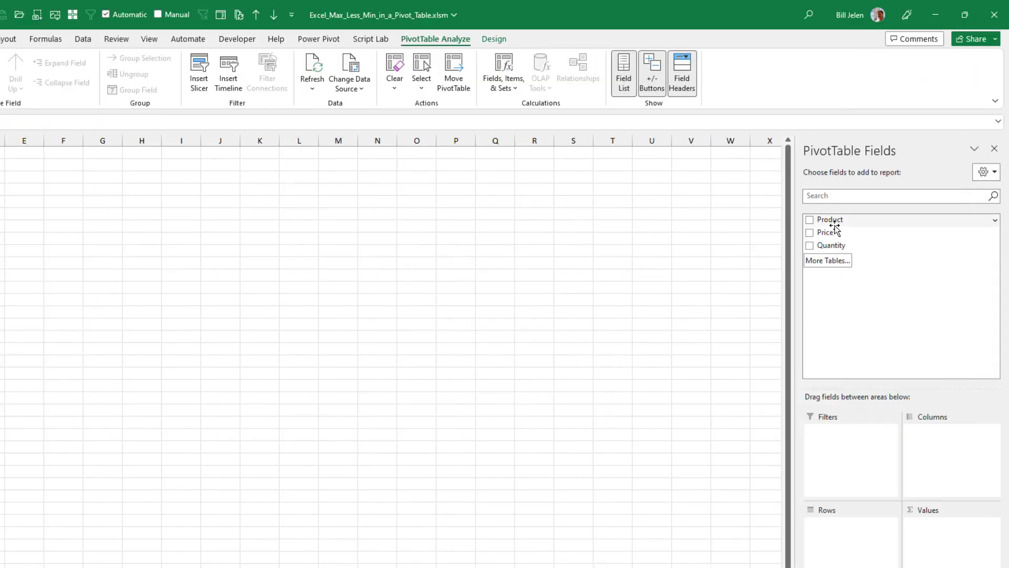
drag(851, 530, 847, 518)
drag(825, 232, 925, 525)
drag(834, 237, 944, 539)
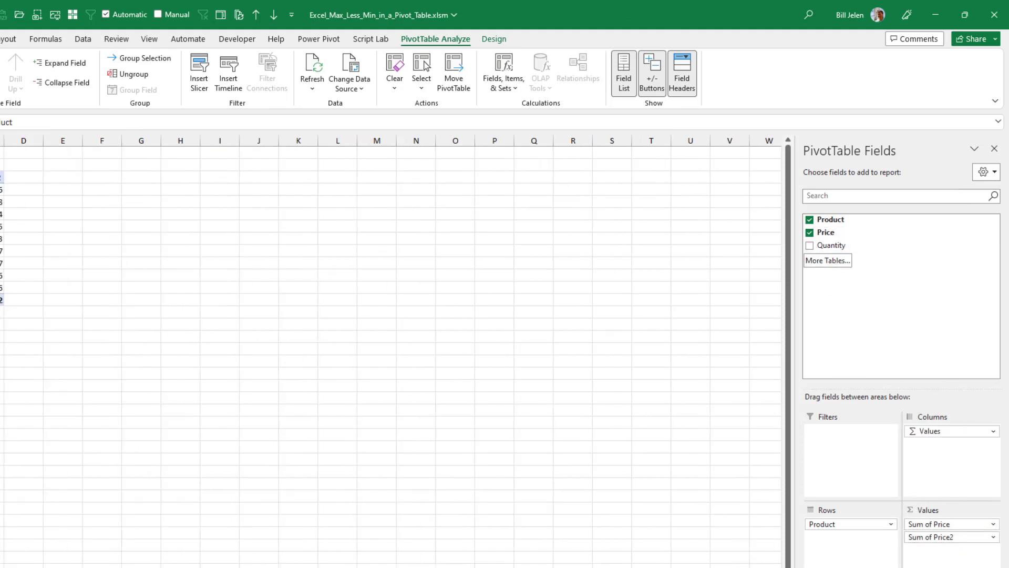
Step: Summarize the first Price value field by Min and the second one by Max
double_click(101, 177)
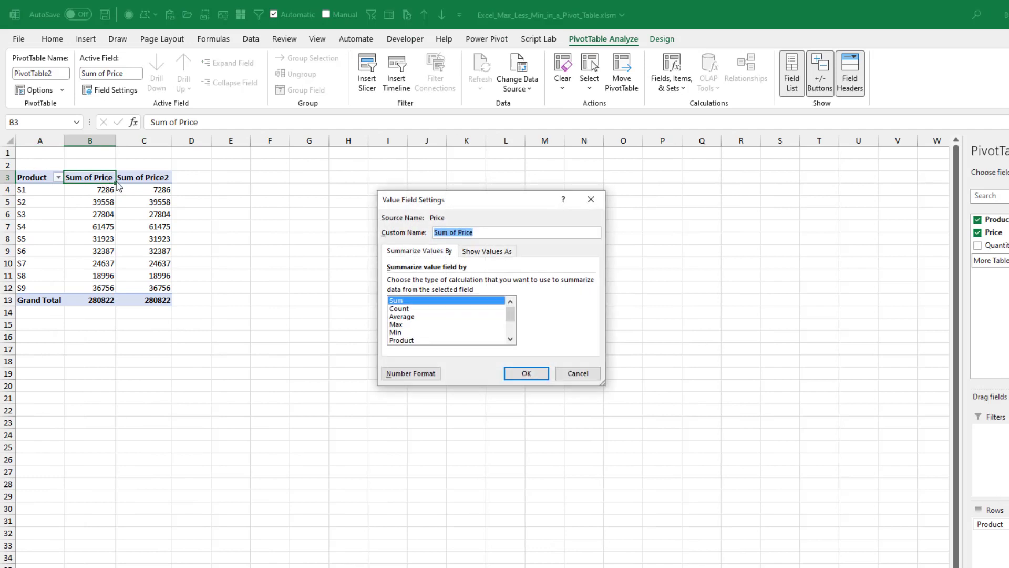
click(403, 332)
click(535, 375)
double_click(152, 177)
click(395, 324)
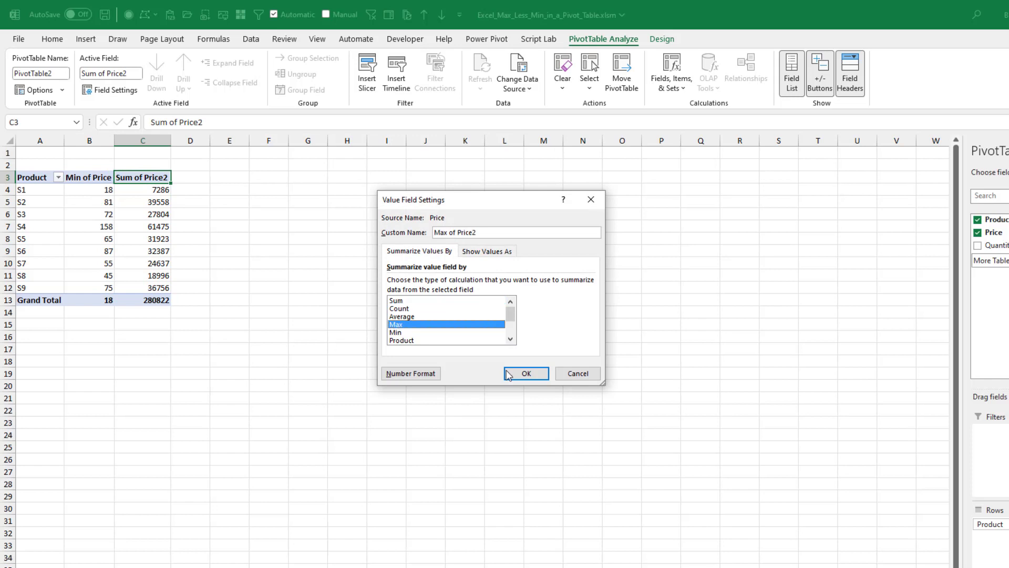
click(507, 374)
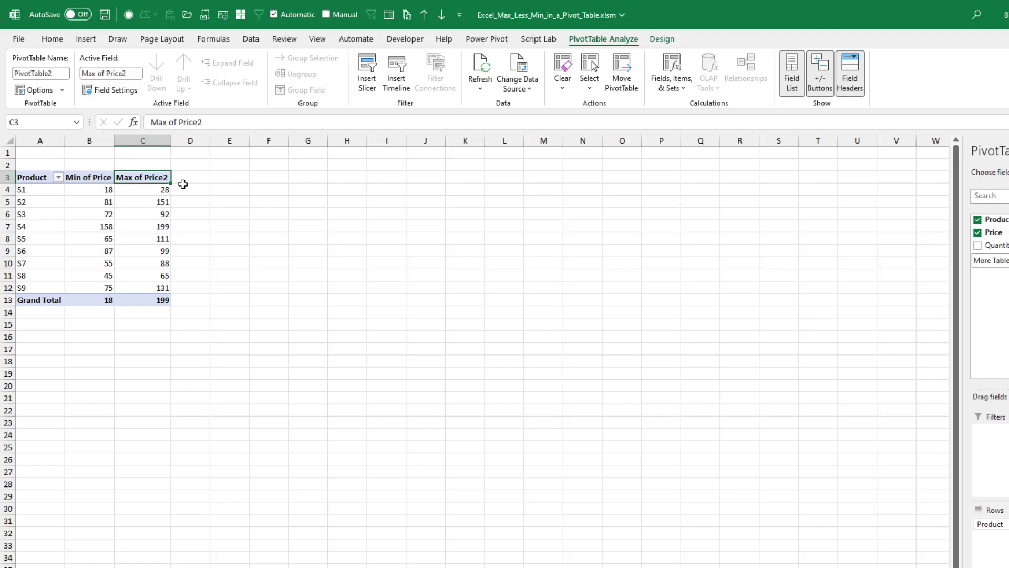
Step: Add a calculated field named Delta to the PivotTable with the formula MAX(Price)-MIN(Price)
click(677, 87)
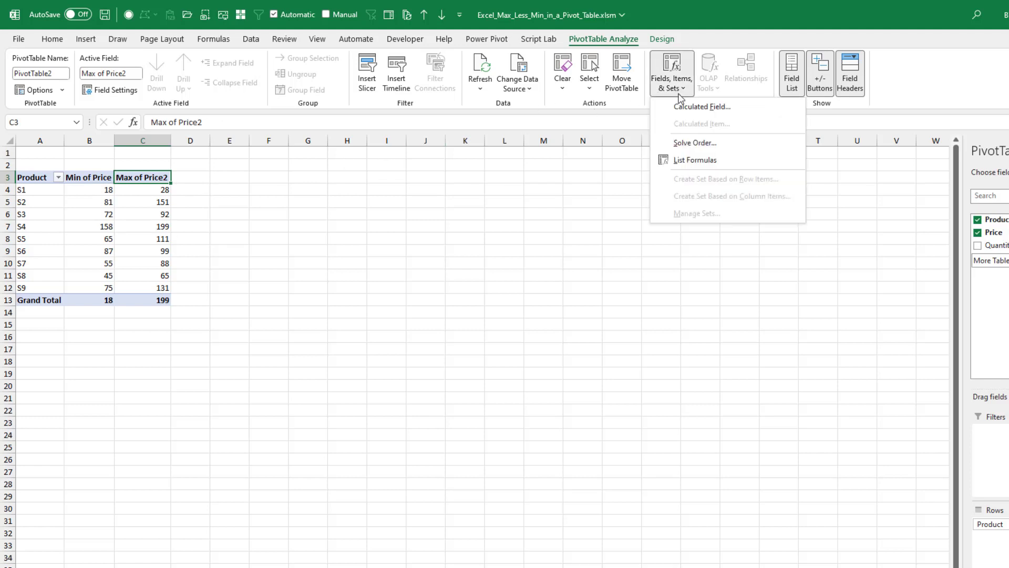
click(685, 108)
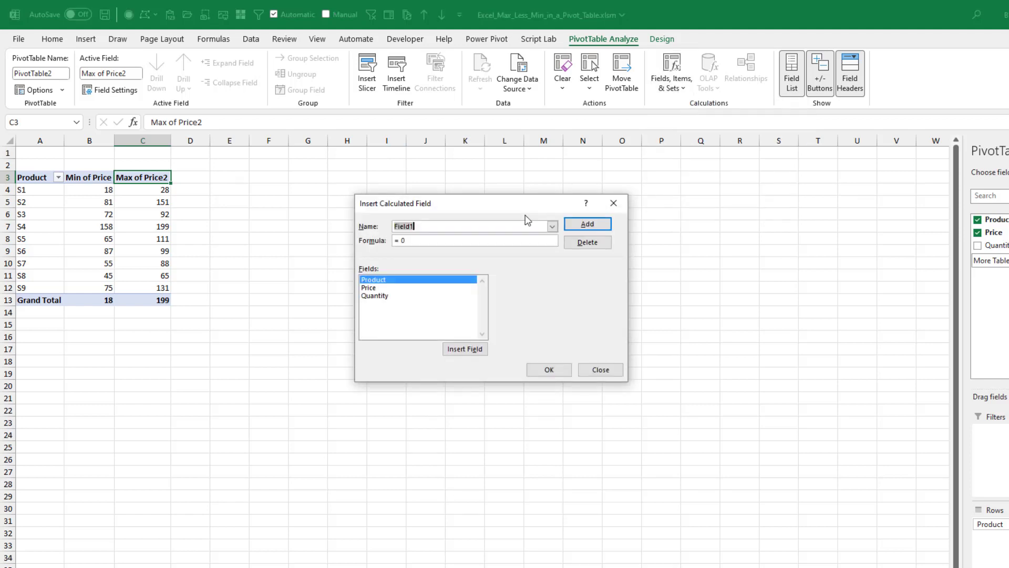
text(Del)
text(()
double_click(376, 288)
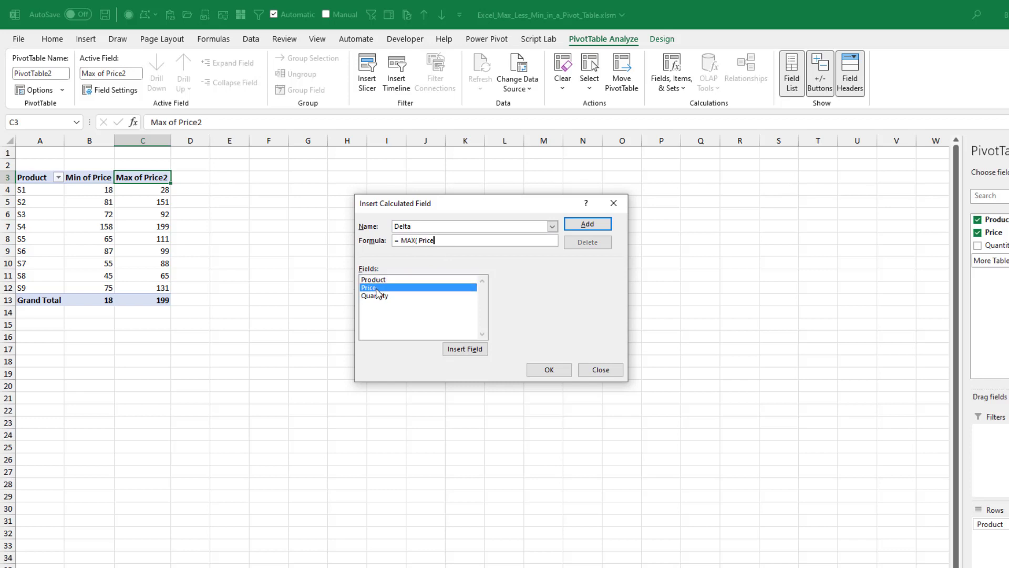
text()-MIN()
double_click(366, 289)
click(548, 370)
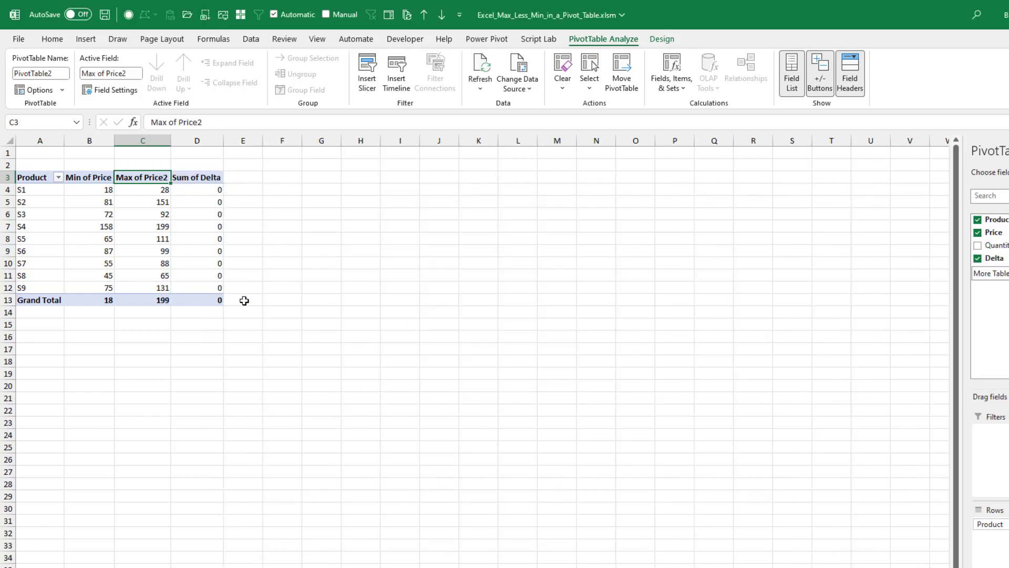
Step: On the source data sheet, insert five blank columns after Quantity, starting at column D
click(214, 567)
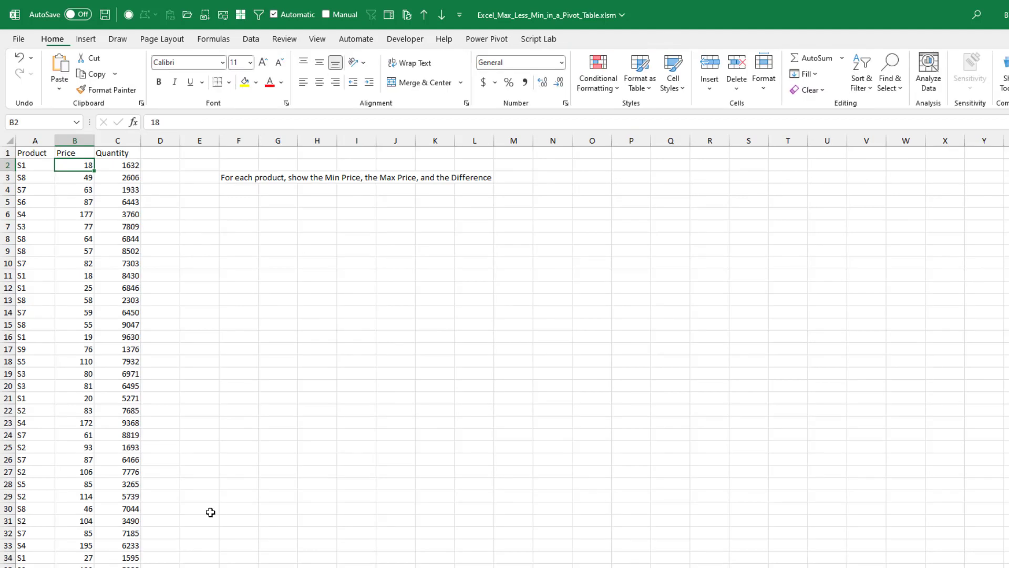
click(170, 152)
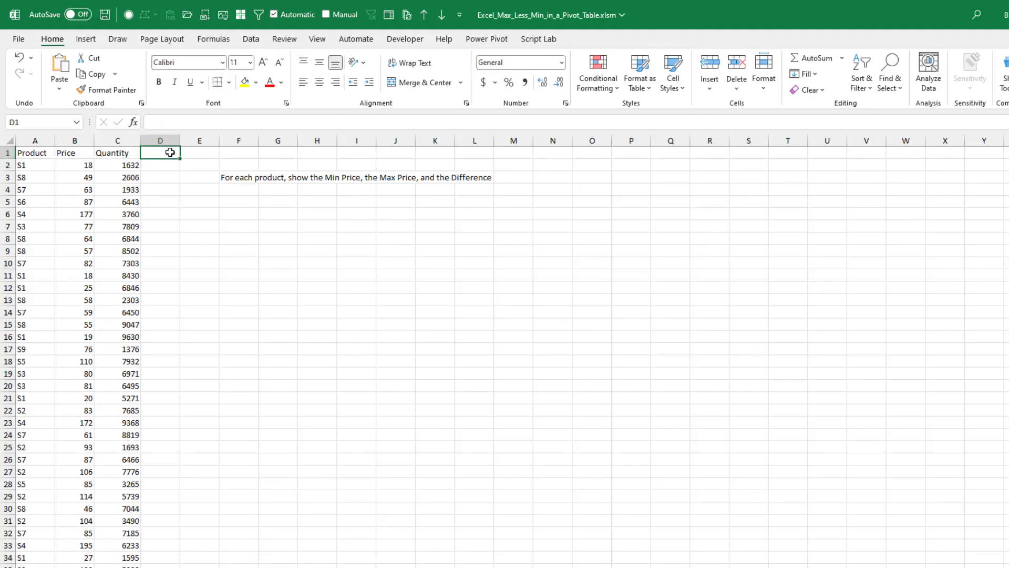
key(shift+Right)
key(shift+Right)
key(shift+Right)
key(shift+Right)
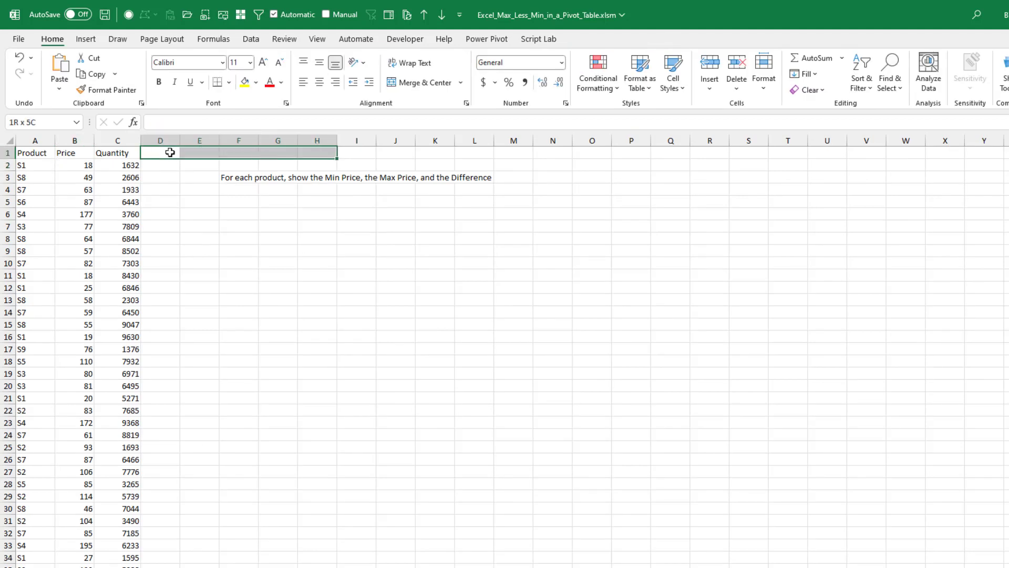
key(alt+i)
key(c)
key(Right)
key(shift+Right)
Step: Enter the heading Max in D1 and the formula =MAX(B2) in D2
click(170, 153)
text(Max)
key(Return)
text(=max()
key(Left)
key(Left)
text())
key(Return)
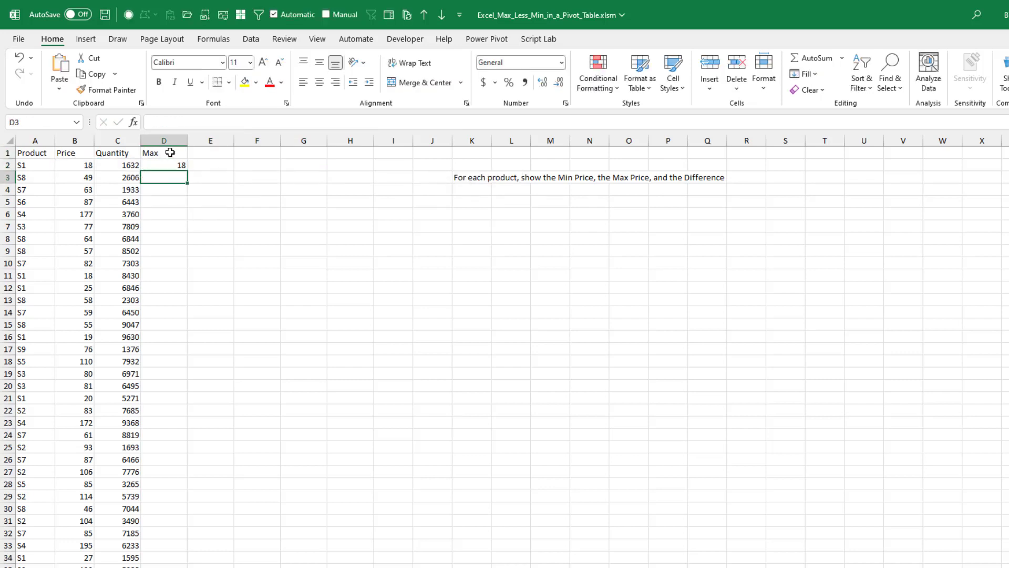
Step: Enter the heading Min in E1 and the formula =MIN(B2) in E2
key(Up)
key(Right)
key(Up)
text(Min)
key(Return)
text(=MIN()
key(Left)
key(Left)
key(Left)
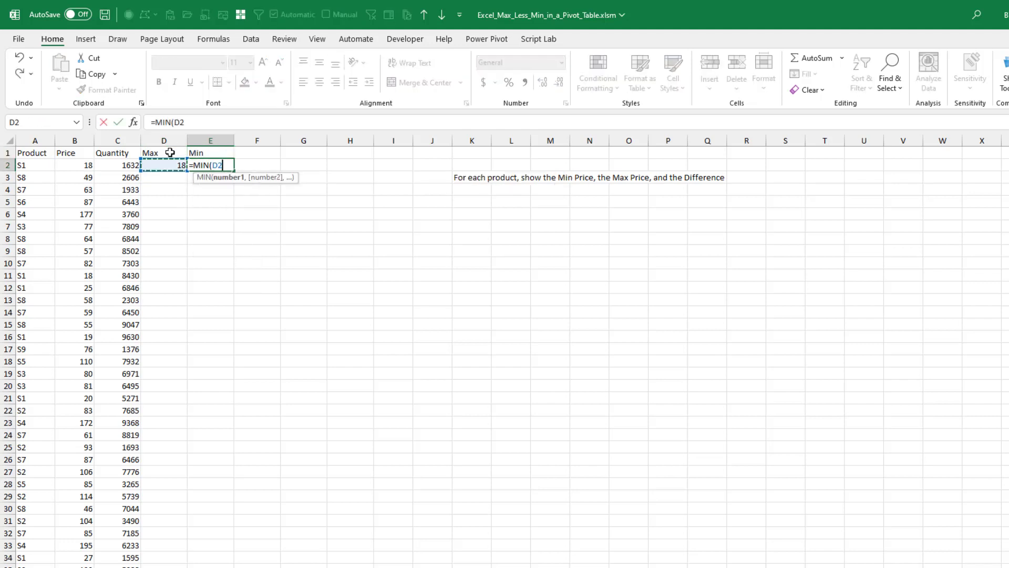
text())
key(Return)
Step: Enter the heading Delta in F1 and a formula in F2 that subtracts E2 from D2
key(Right)
key(Up)
key(Up)
text(Delta)
key(Return)
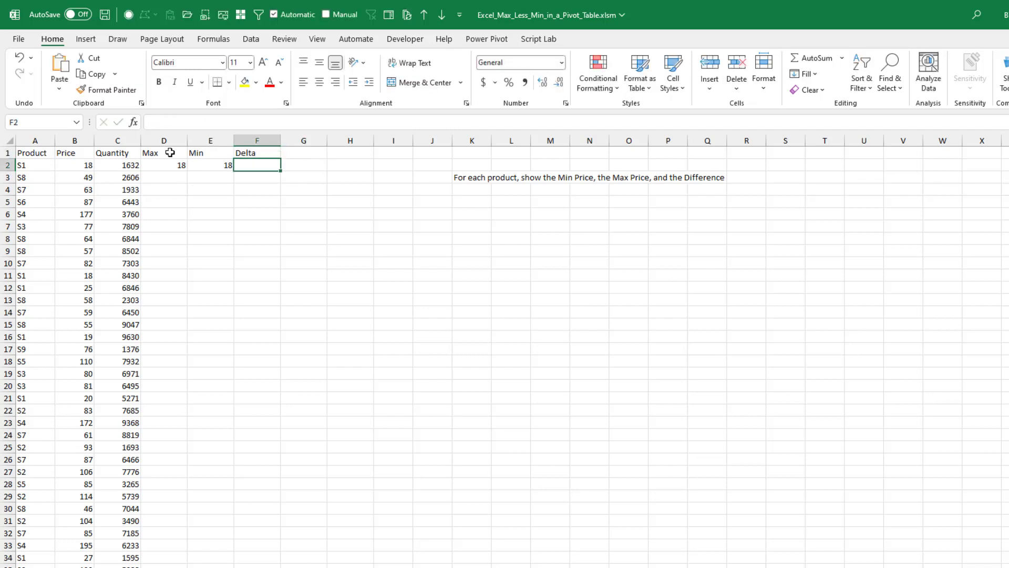
text(+)
key(Left)
key(Left)
text(-)
key(Left)
key(Return)
Step: Fill the Max, Min and Delta formulas in D2:F2 down to the last data row
key(Up)
key(Left)
key(Left)
key(shift+Right)
key(shift+Right)
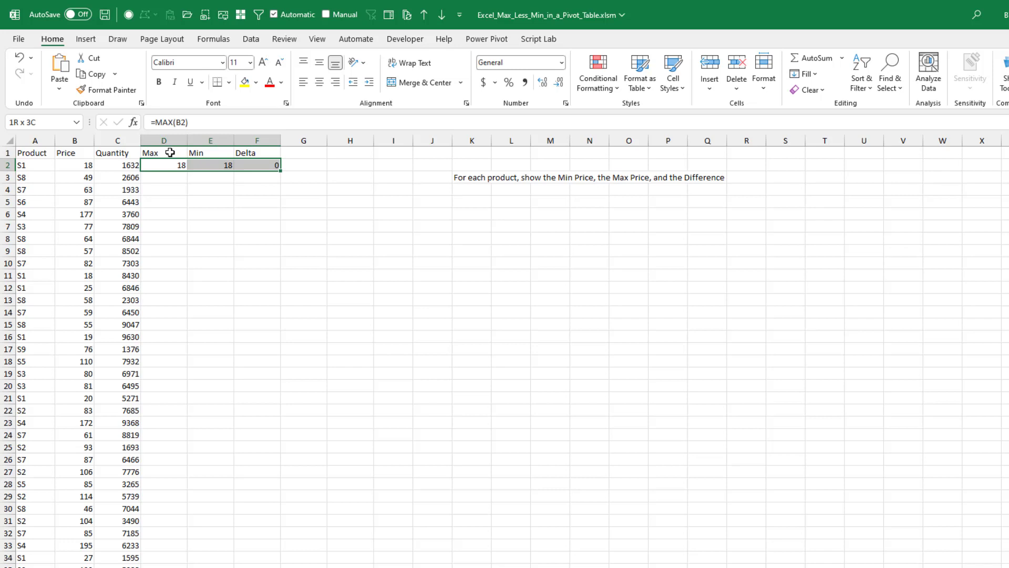
double_click(279, 171)
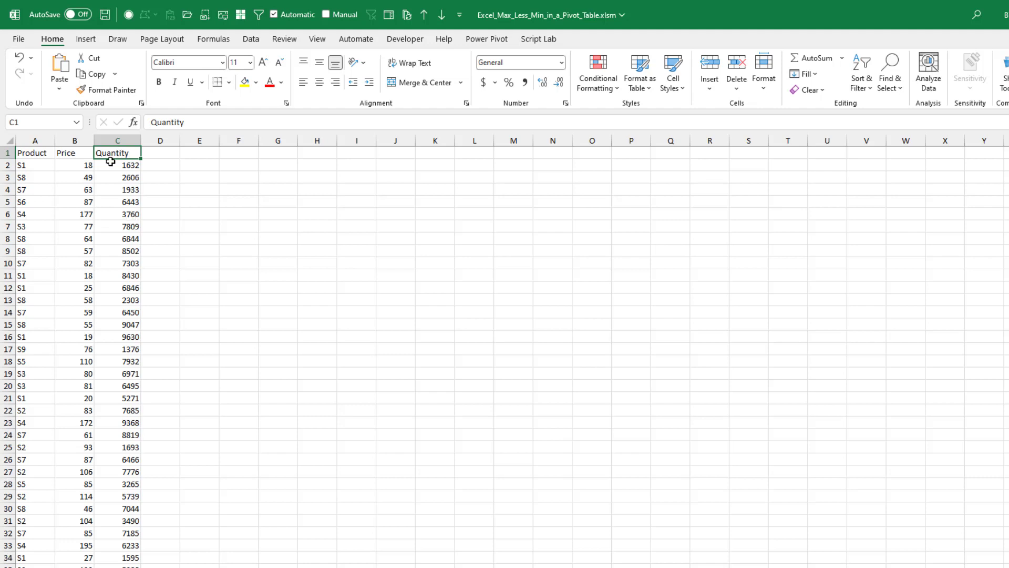
Step: Create a PivotTable on a new worksheet from TryTwo A1:C3103, adding the data to the Data Model
click(86, 40)
click(43, 78)
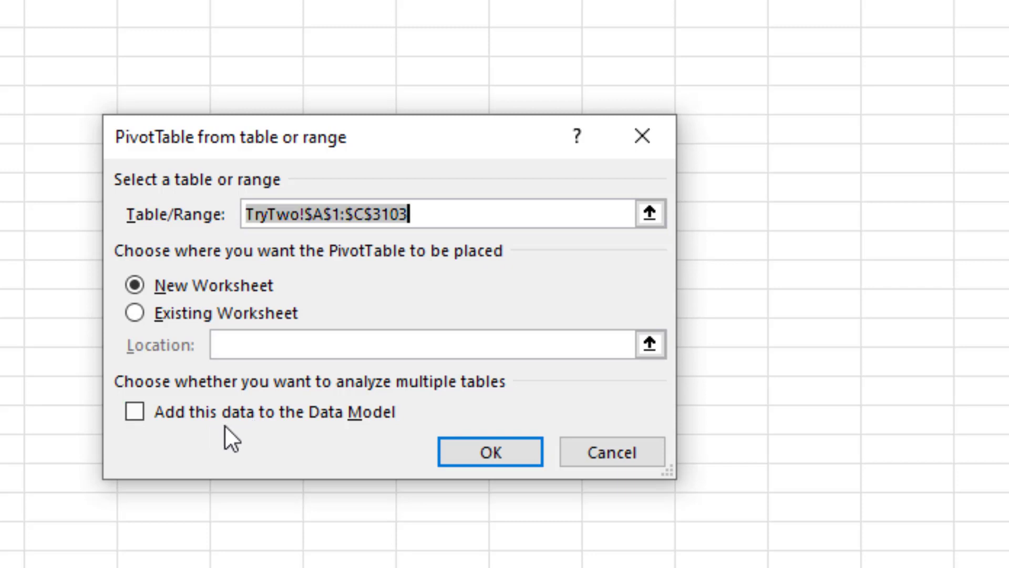
click(177, 421)
click(493, 449)
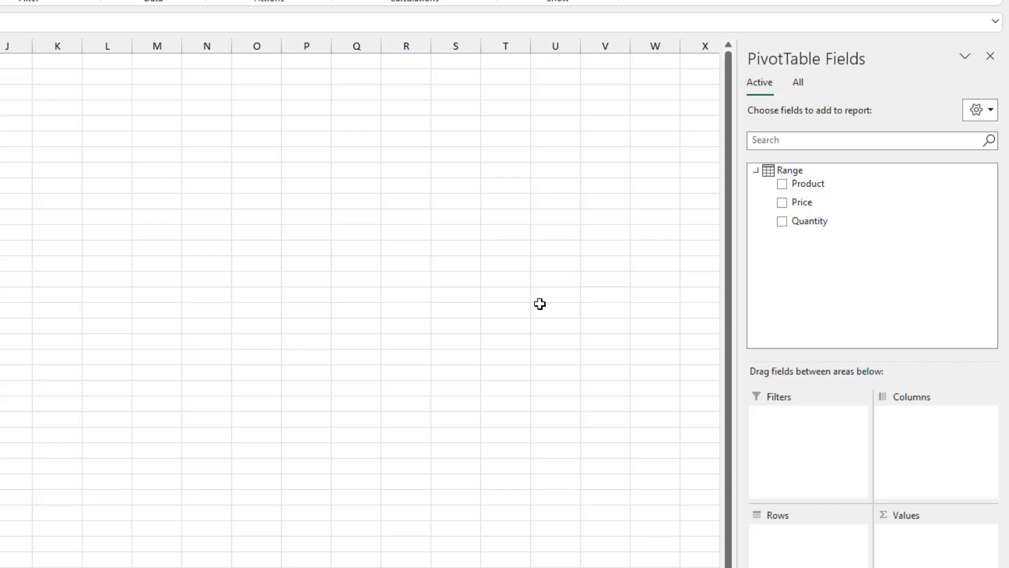
Step: Put Product in the rows of the Data Model PivotTable and add Price twice to its values
drag(807, 185, 814, 564)
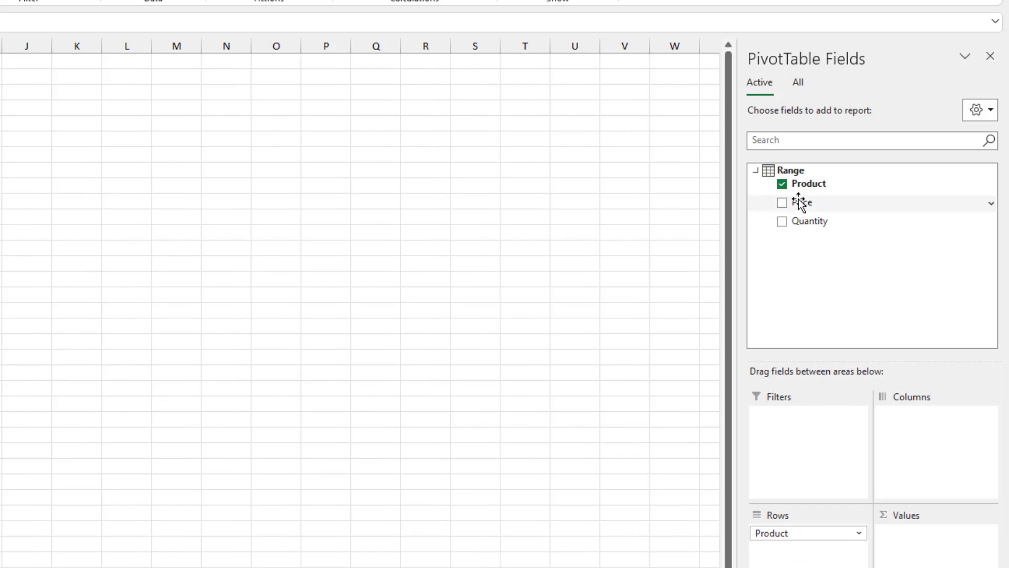
drag(800, 204, 911, 541)
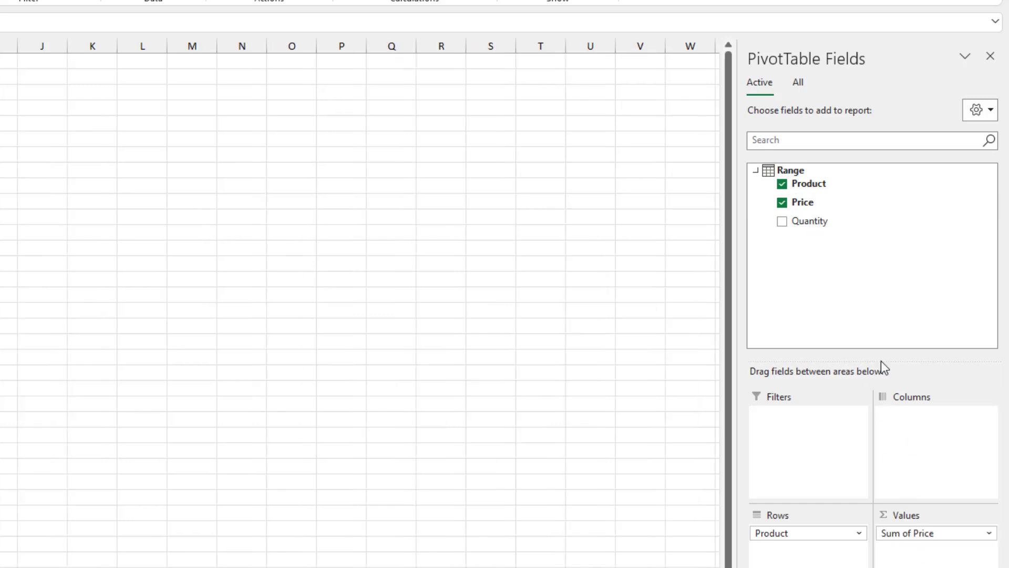
drag(813, 208, 921, 558)
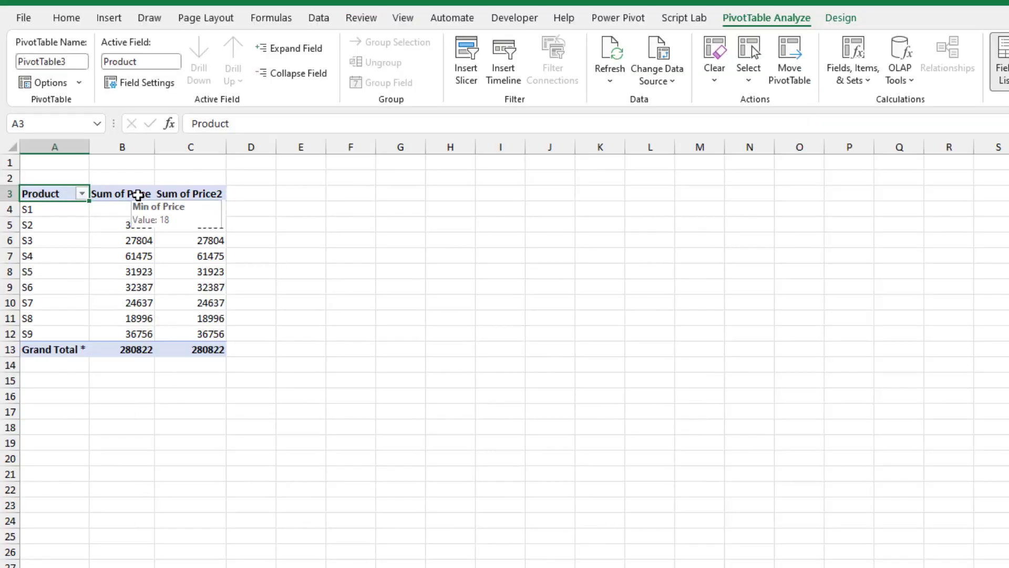
Step: Change the Sum of Price field to Min and the Sum of Price2 field to Max
double_click(140, 196)
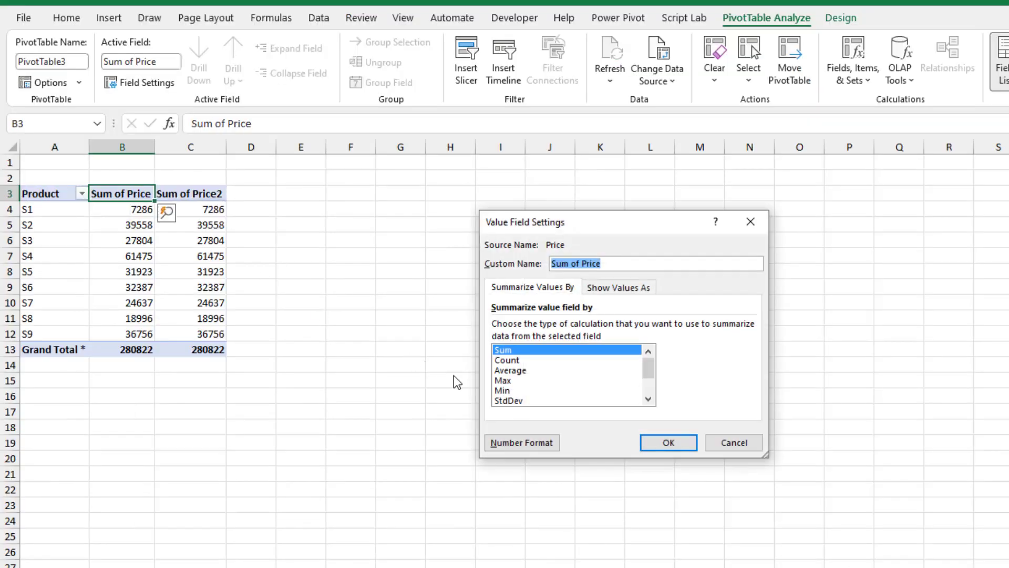
click(503, 391)
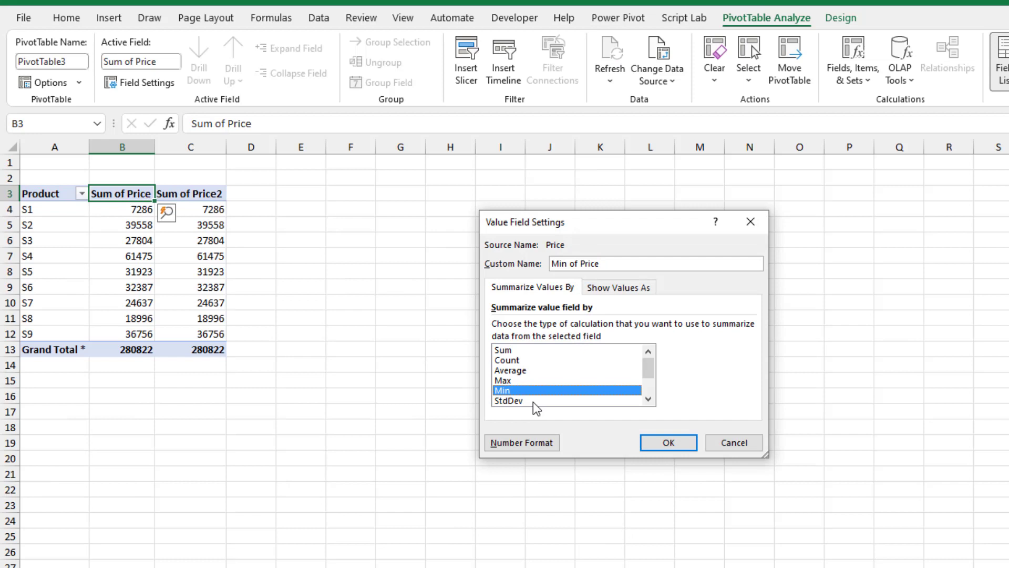
click(665, 447)
double_click(189, 199)
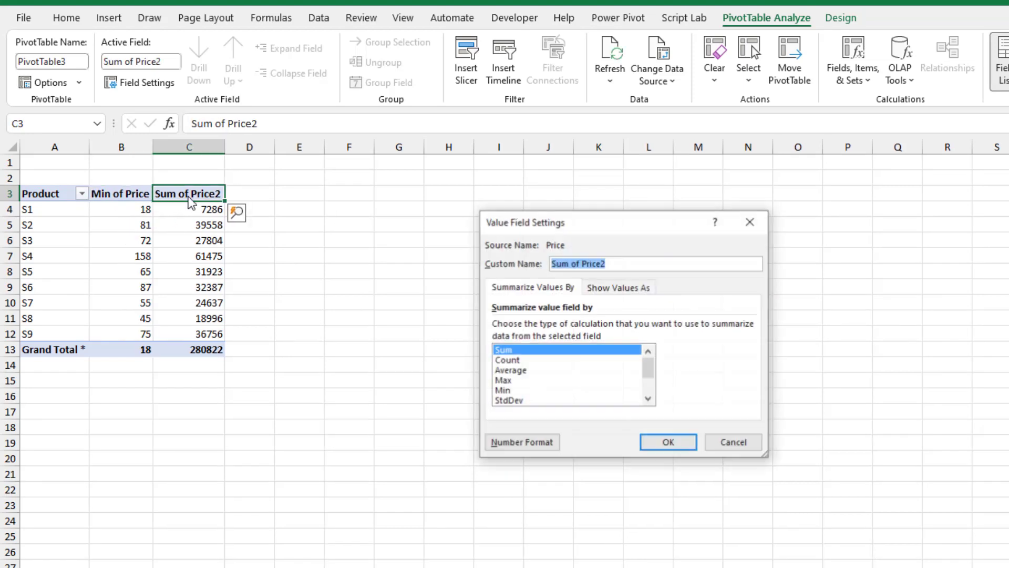
click(508, 380)
click(657, 452)
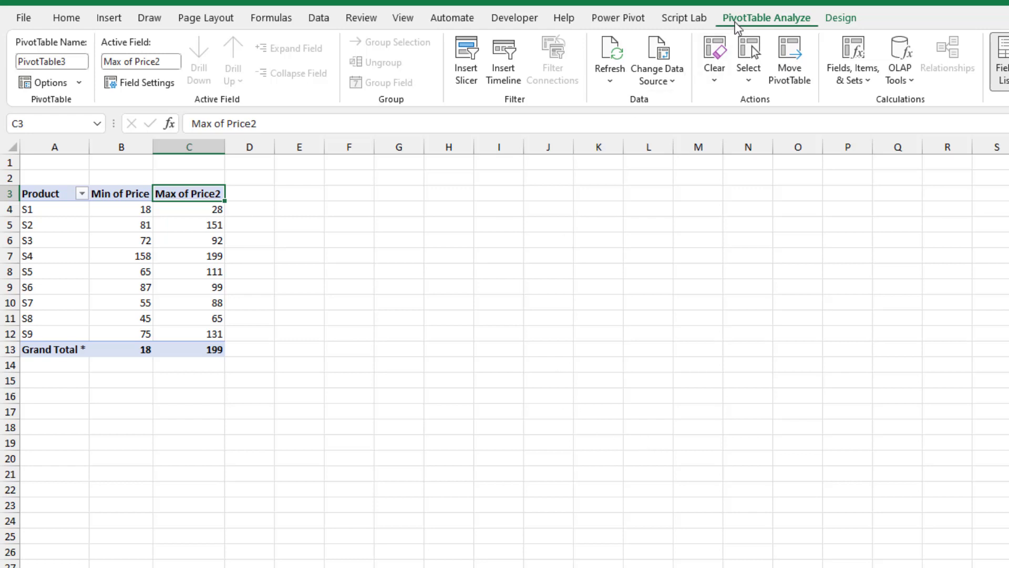
click(631, 18)
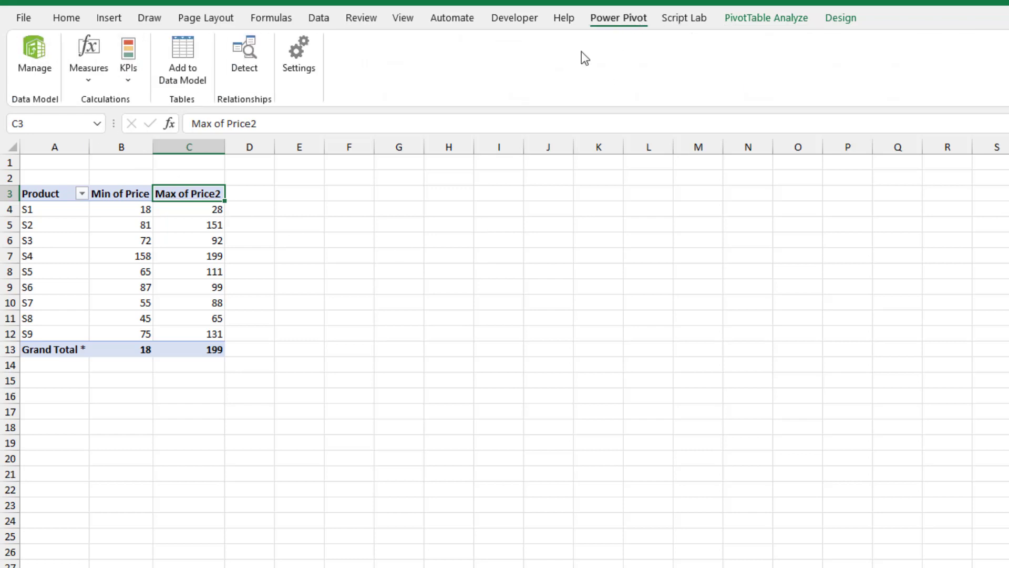
click(92, 83)
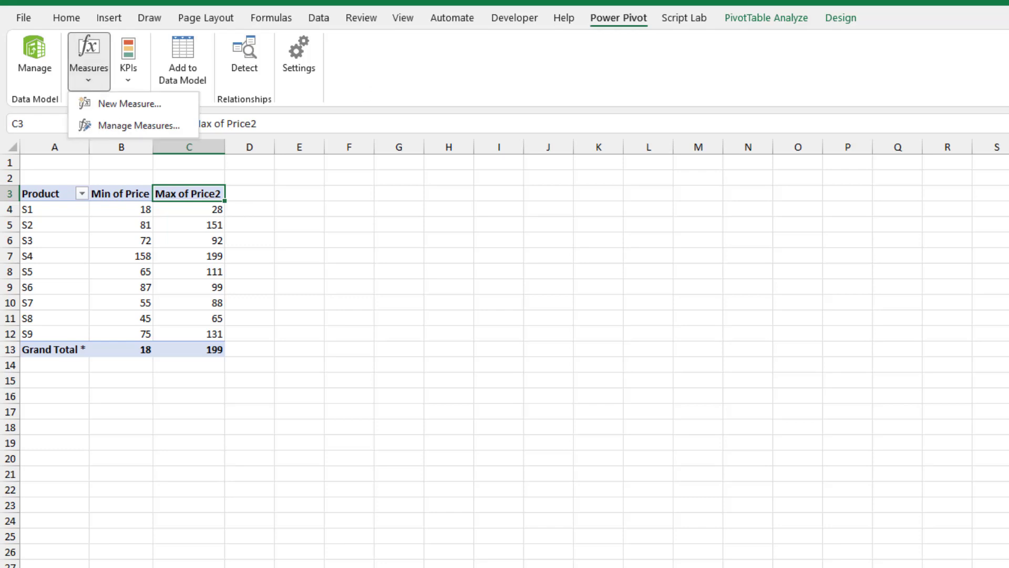
click(808, 170)
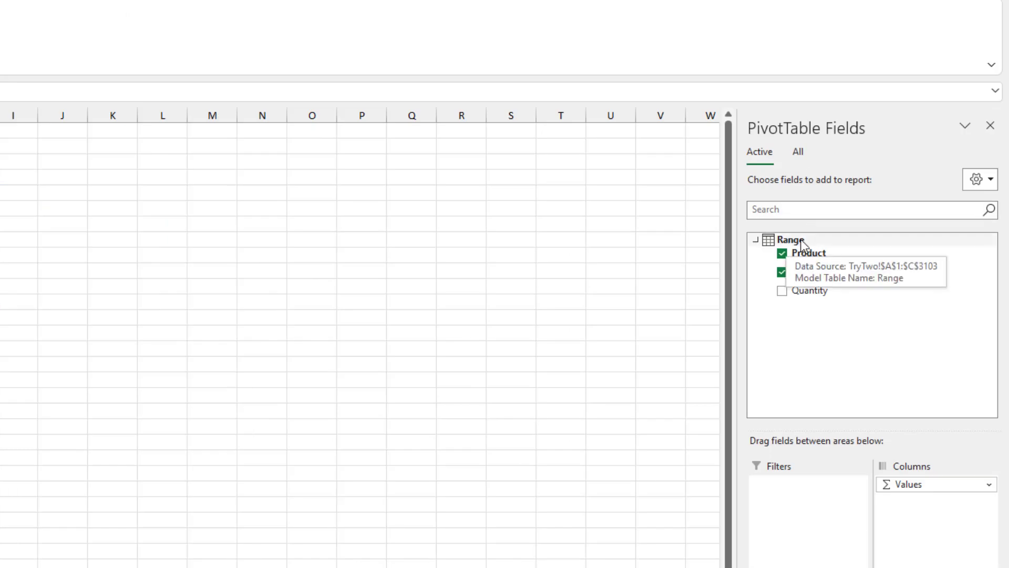
Step: Start a new measure in the Range table and name it Delta
right_click(798, 240)
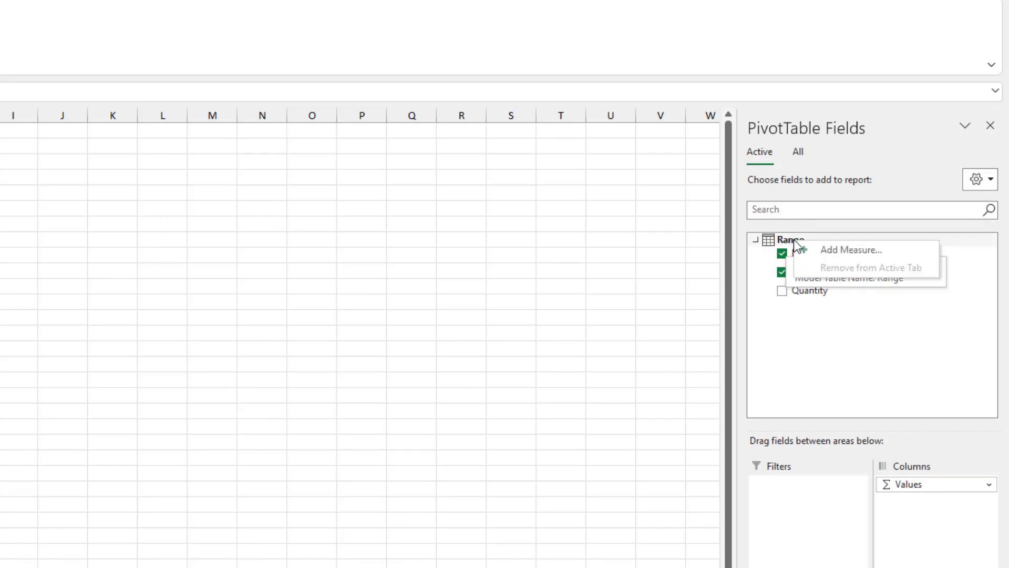
click(829, 250)
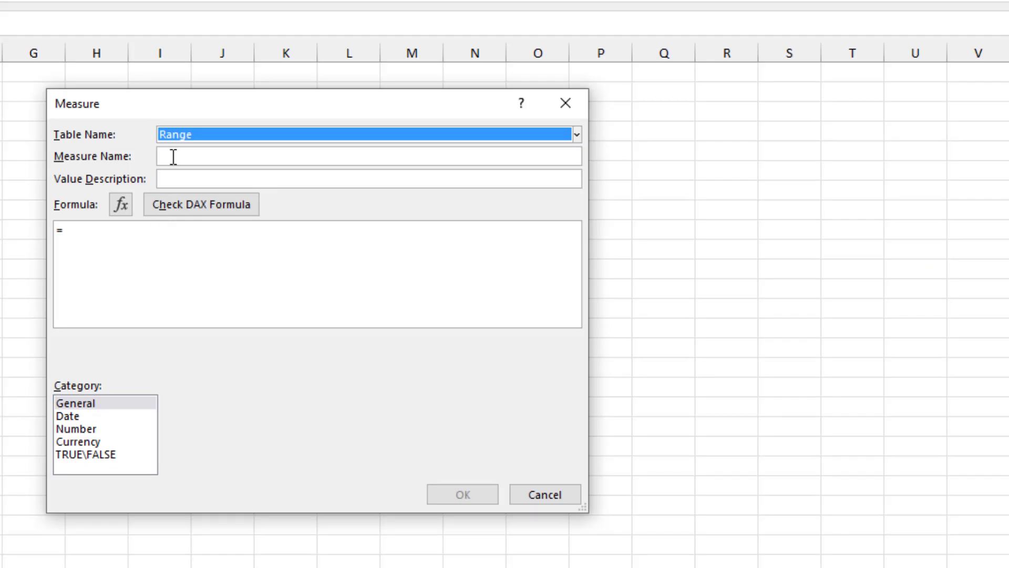
click(24, 197)
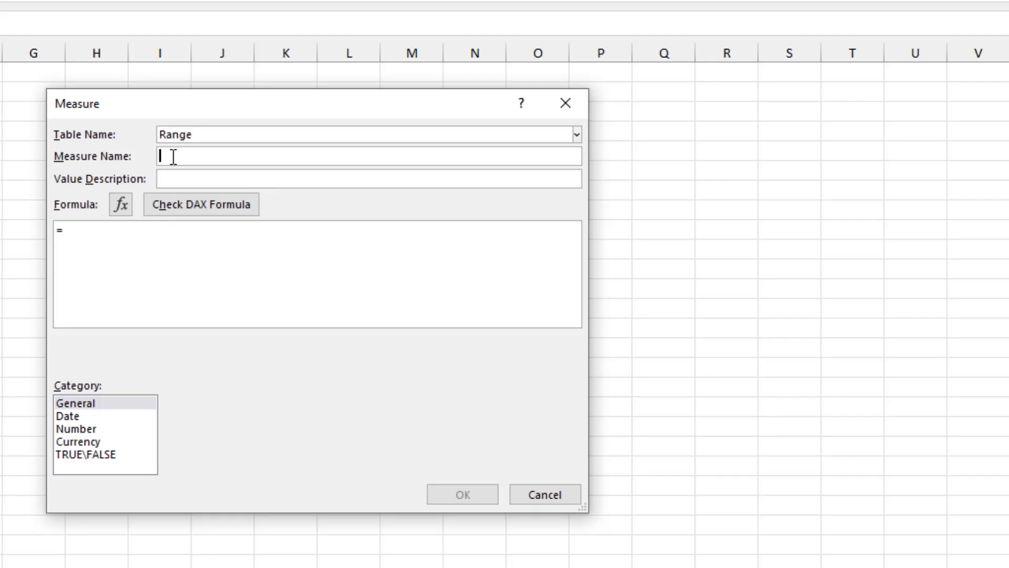
text(Delta)
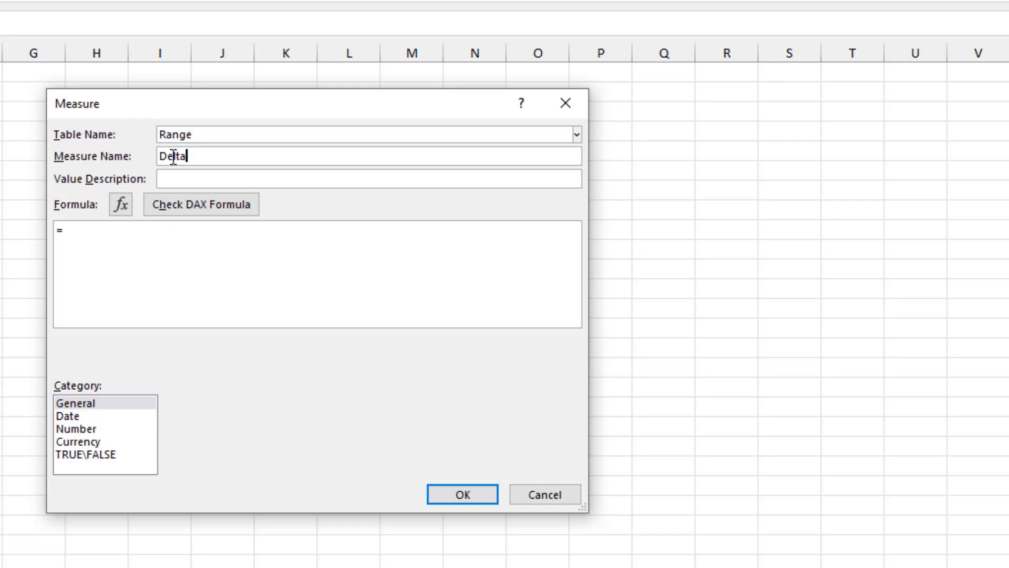
Step: Enter the Delta measure's formula as =[Max of Price]-[Min of Price]
click(82, 229)
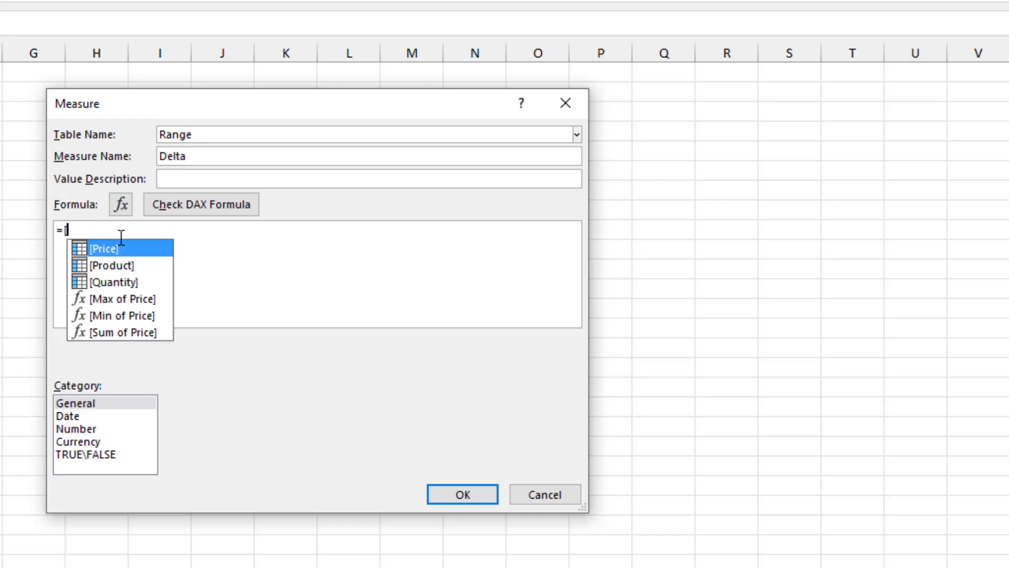
key(Down)
key(Down)
key(Down)
key(Tab)
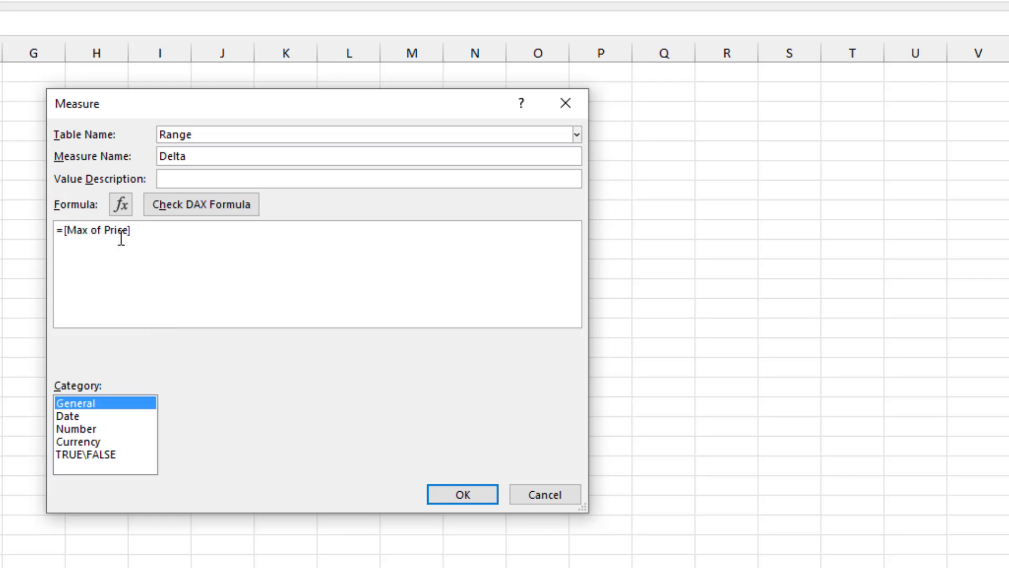
click(174, 231)
text(-)
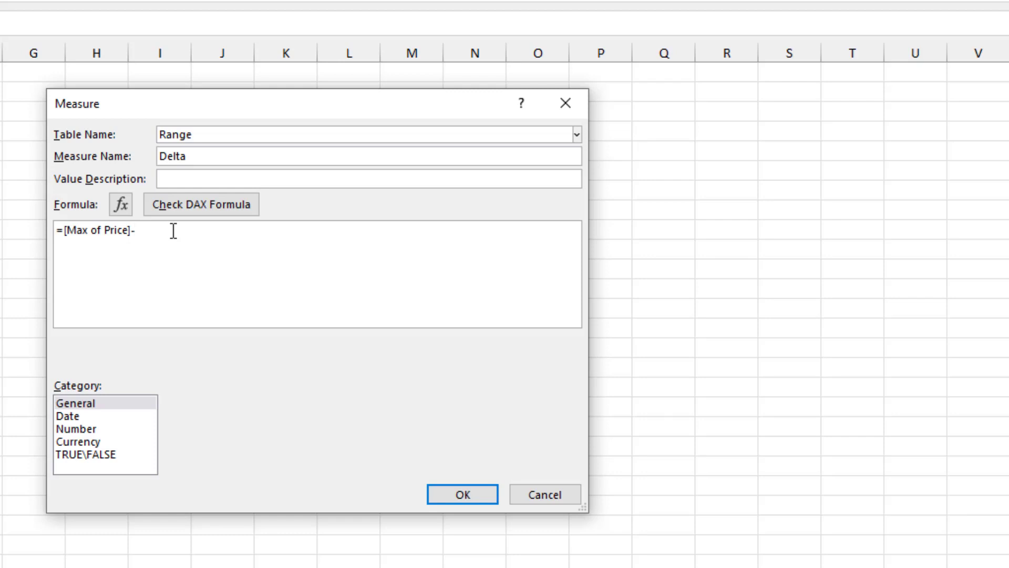
text([)
key(Down)
key(Down)
key(Down)
key(Down)
key(Tab)
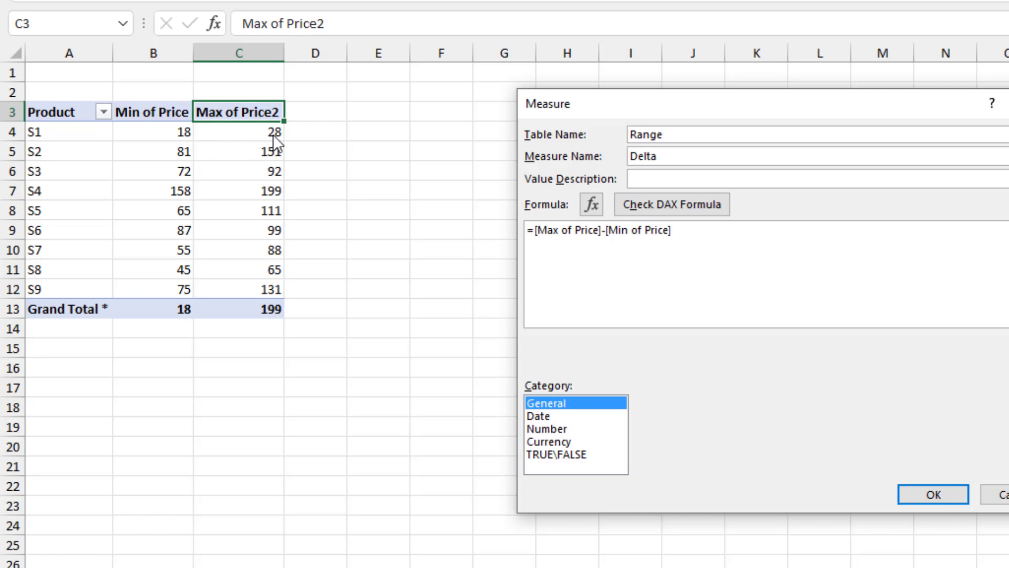
Step: Check the DAX formula and create the measure with the Currency format, $ symbol and 0 decimal places
click(664, 211)
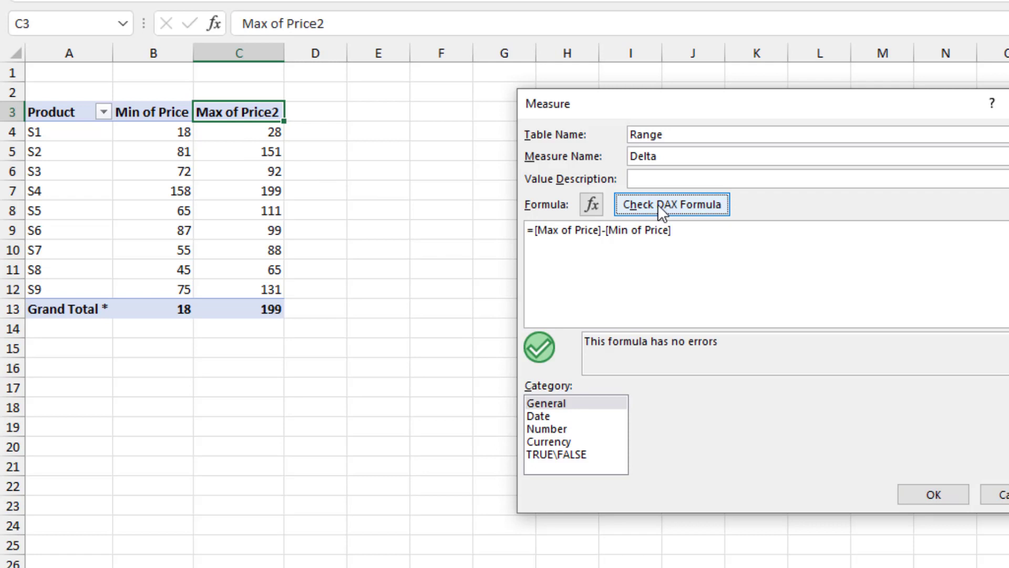
click(556, 443)
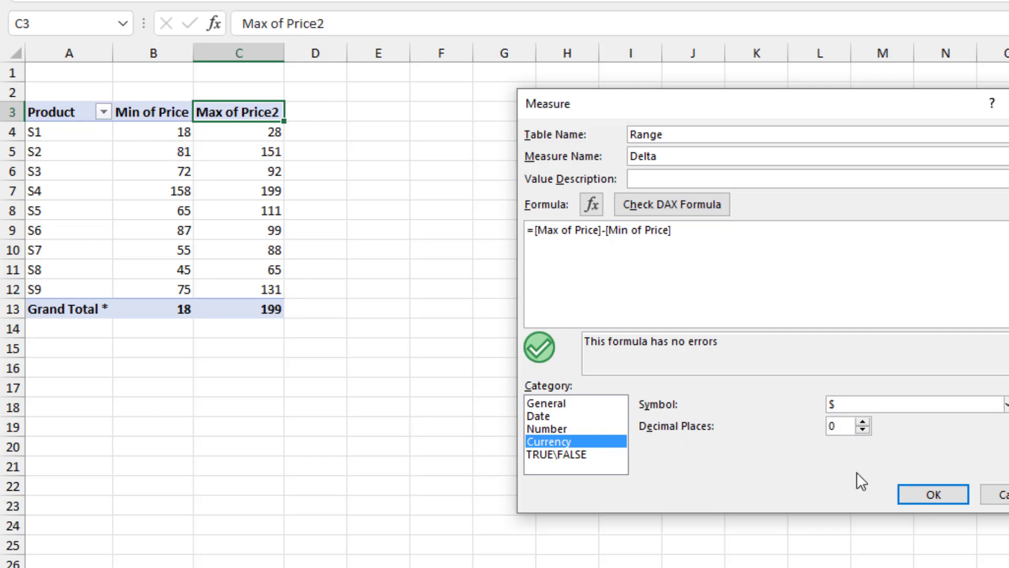
click(934, 492)
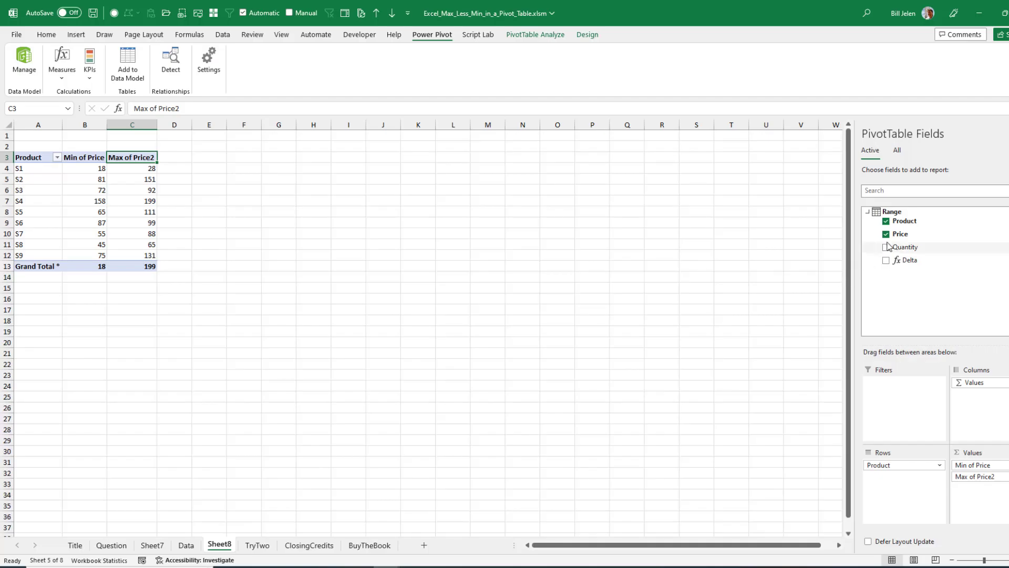
Step: Add the Delta measure to the PivotTable values and widen column D
mouse_move(894, 214)
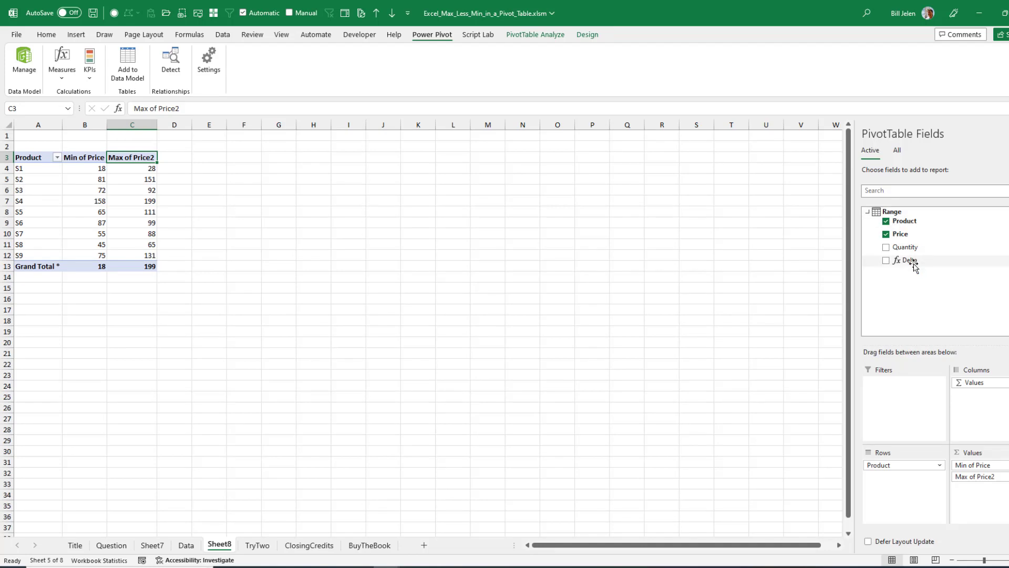
click(886, 260)
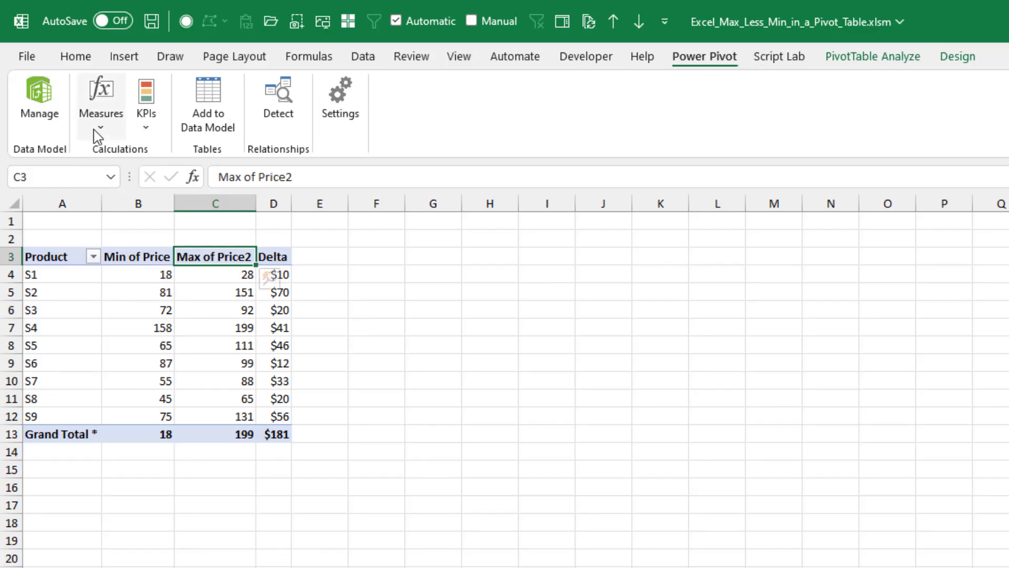
drag(292, 208, 331, 205)
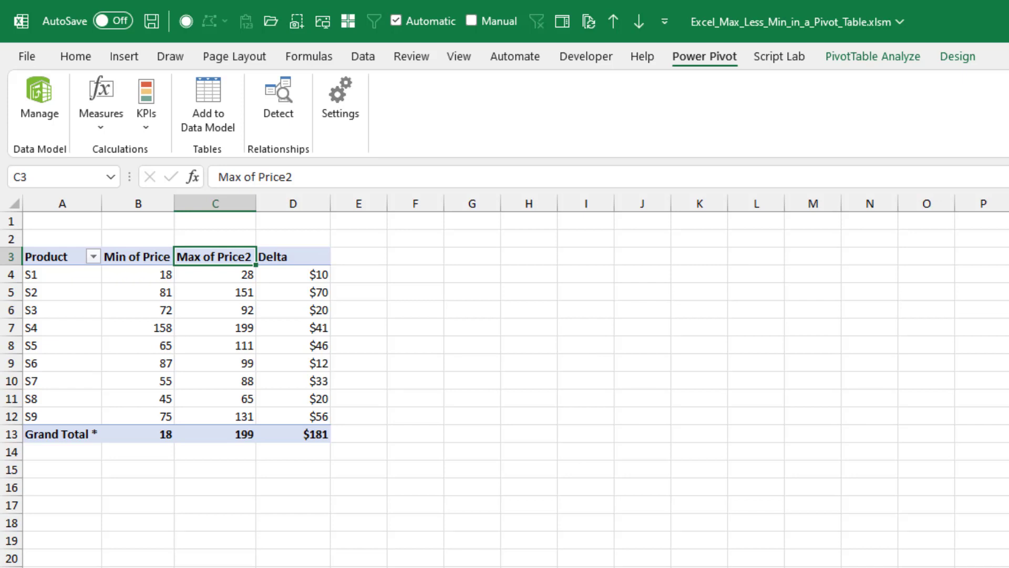
Step: Go to the TryTwo source data and show the commands for inserting a PivotTable
key(ctrl+Page_Down)
click(51, 94)
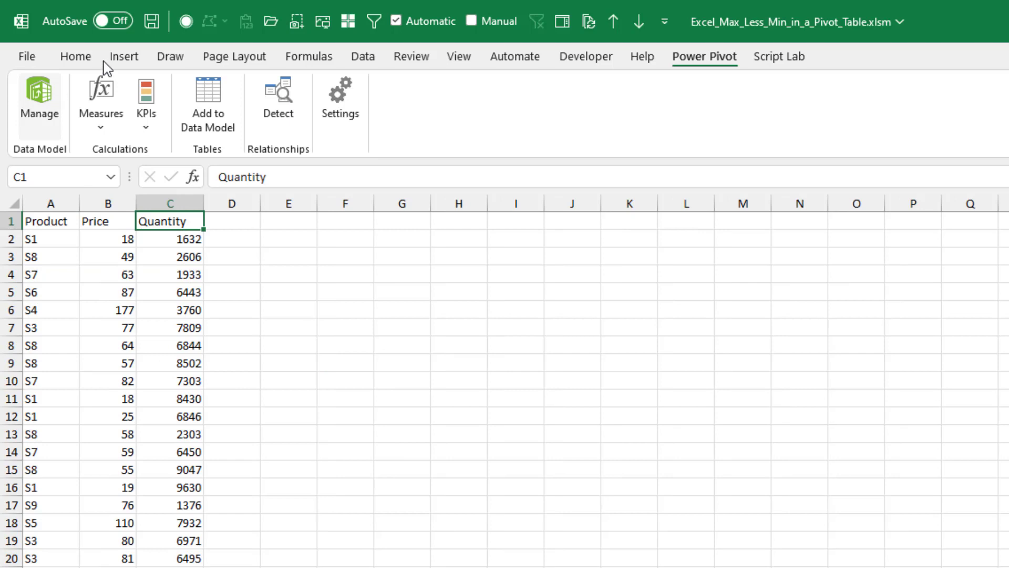
click(125, 56)
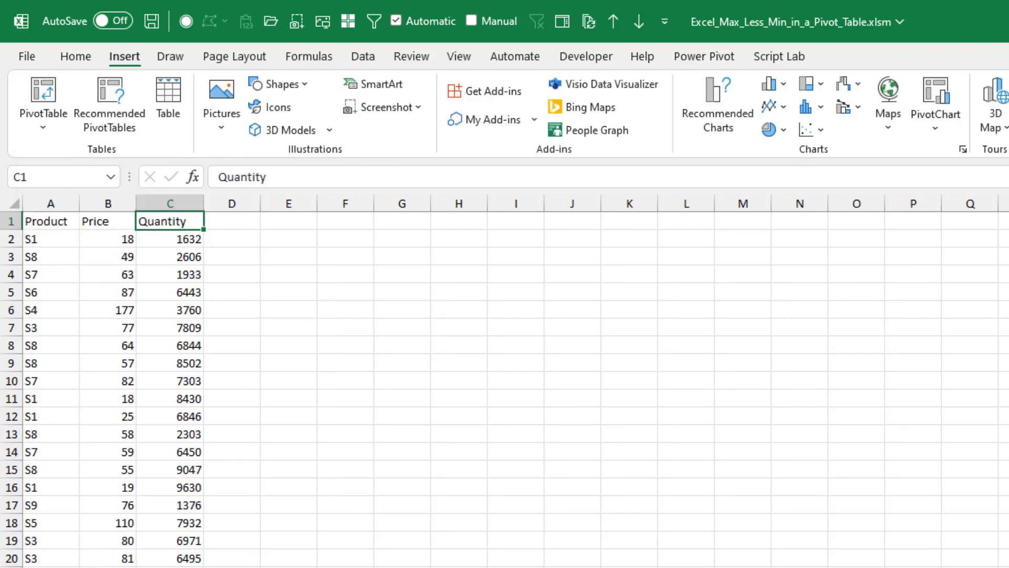